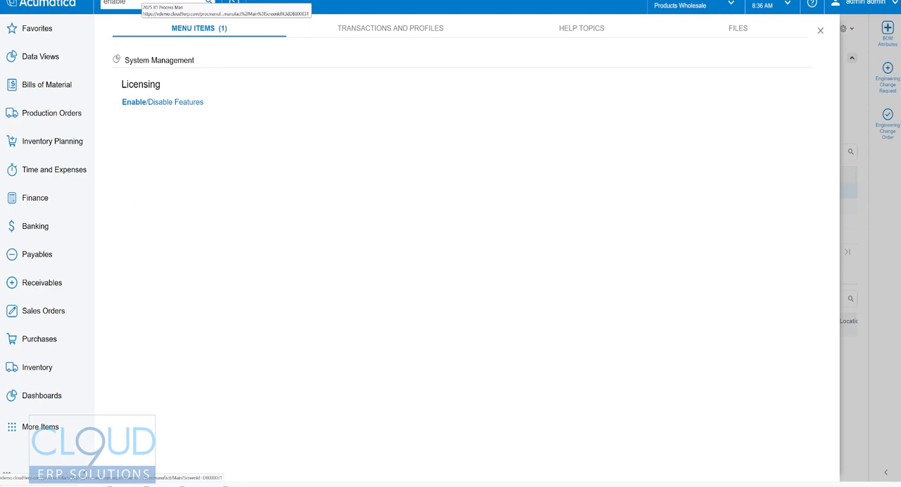
Open the Enable/Disable Features page and search it for "lot".
left_click(172, 104)
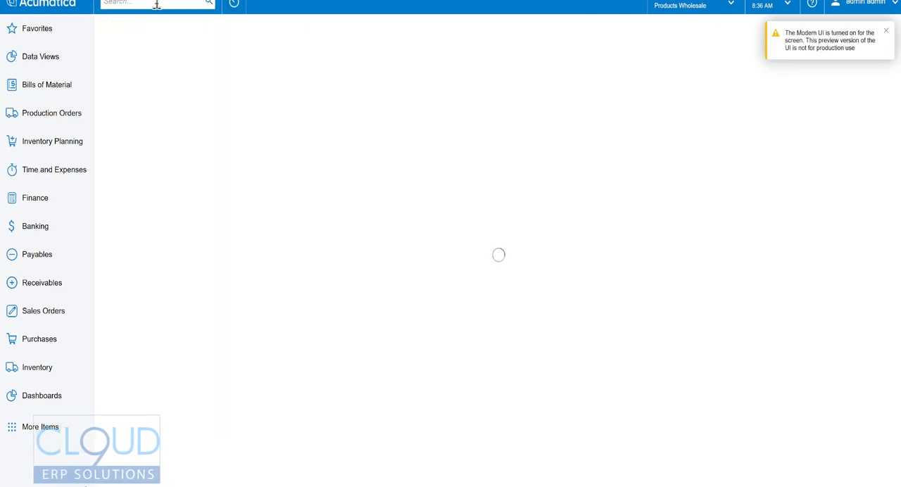
key("ctrl+f")
type("lot")
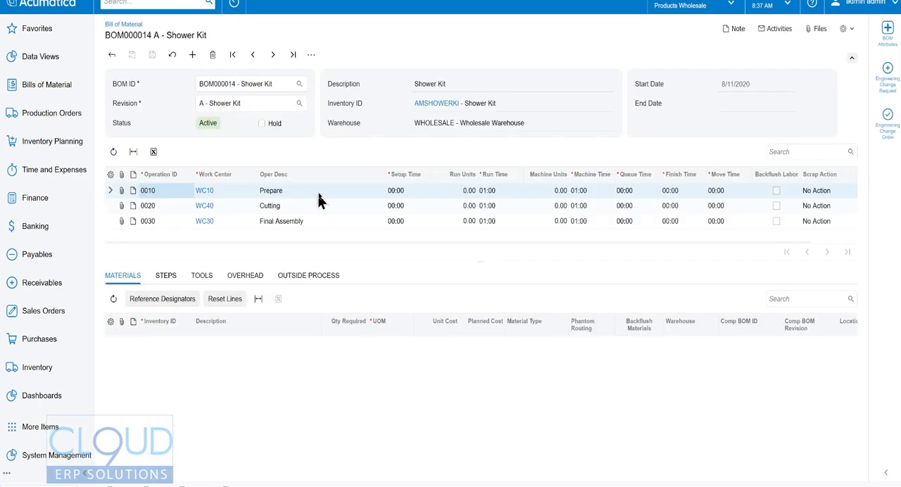
Open the Shower Kit stock item from the bill of material and examine its item class attributes and lot/serial class.
left_click(437, 103)
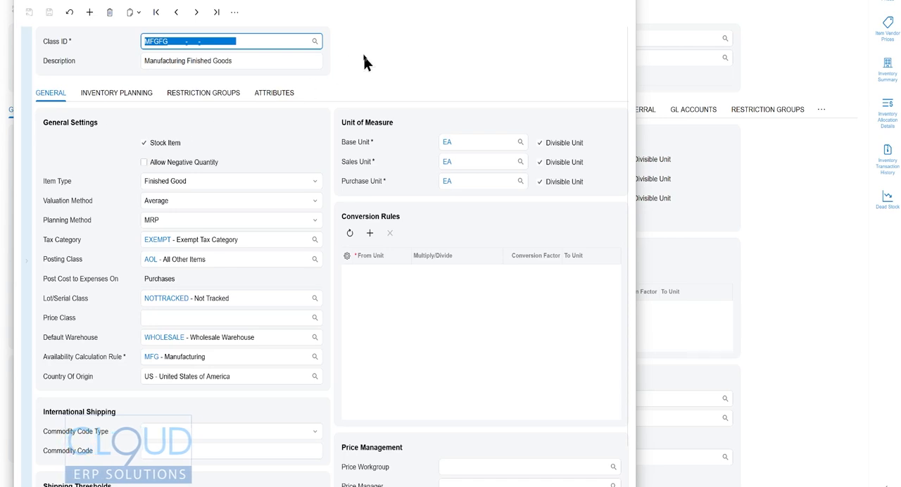
left_click(274, 95)
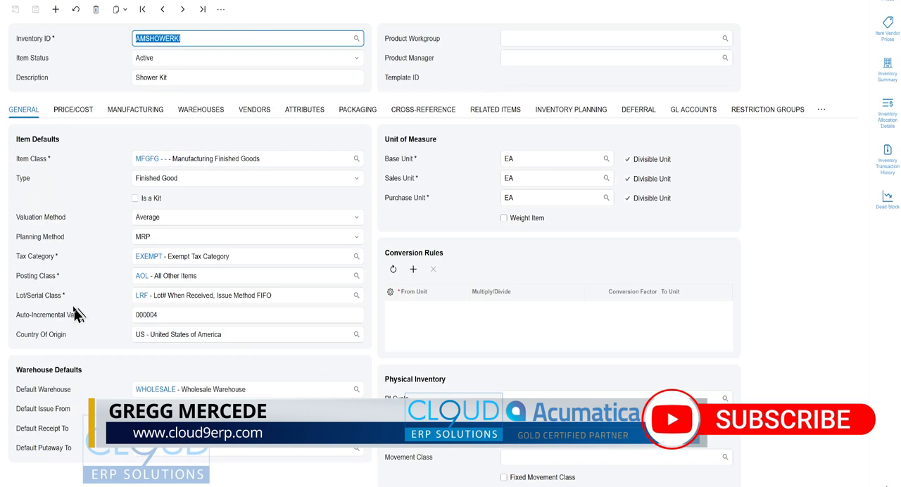
left_click(138, 295)
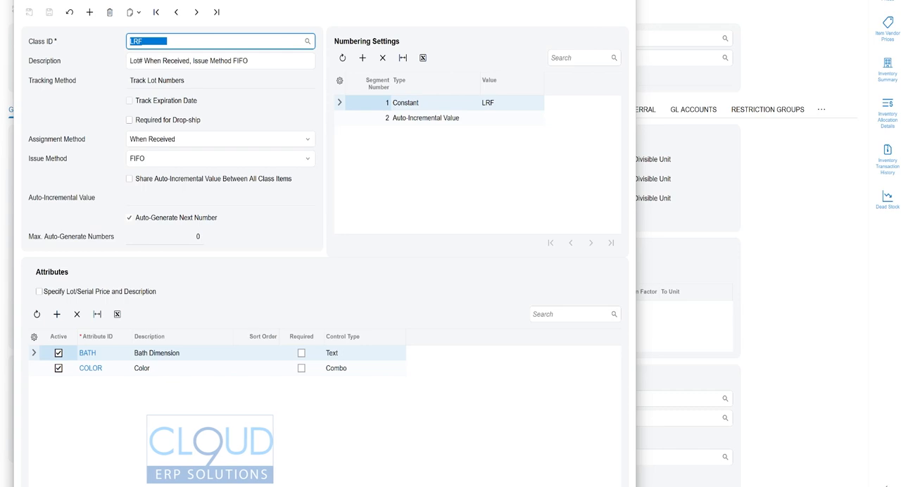
left_click(622, 0)
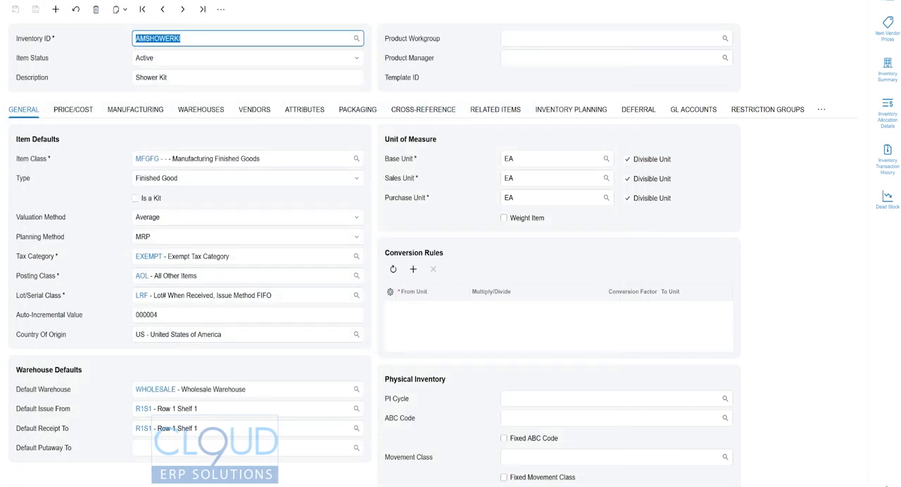
left_click(891, 0)
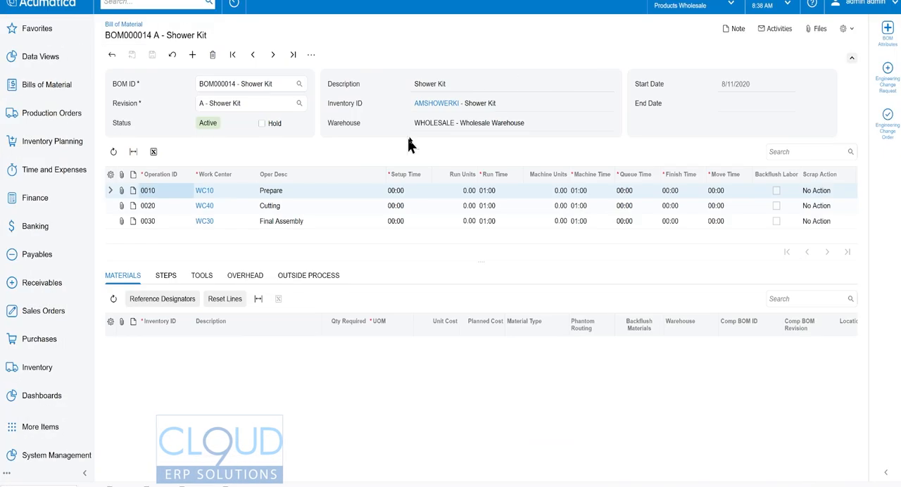
Create a new RO production order for 2 EA of the AMSHOWERKI Shower Kit.
left_click(244, 83)
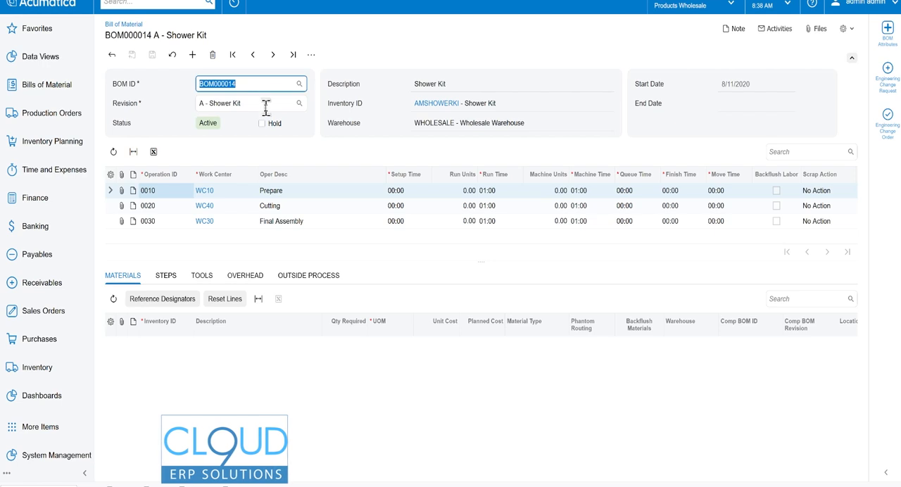
left_click(58, 121)
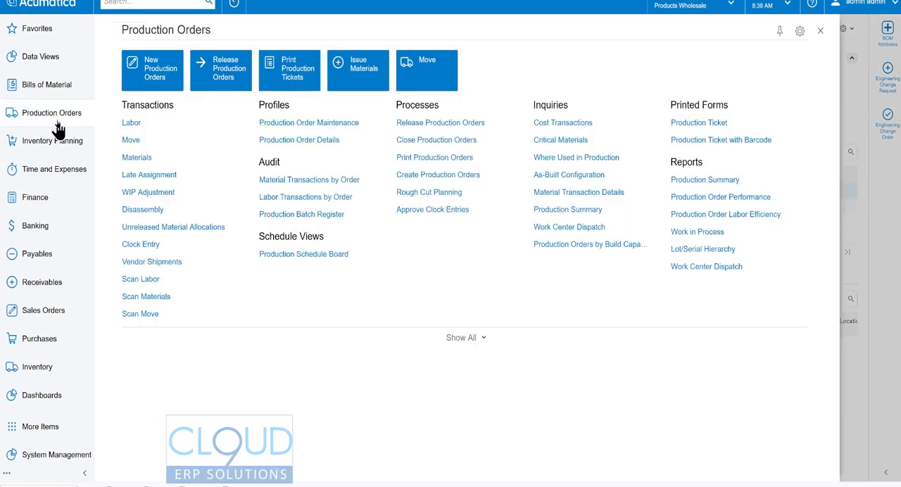
left_click(140, 81)
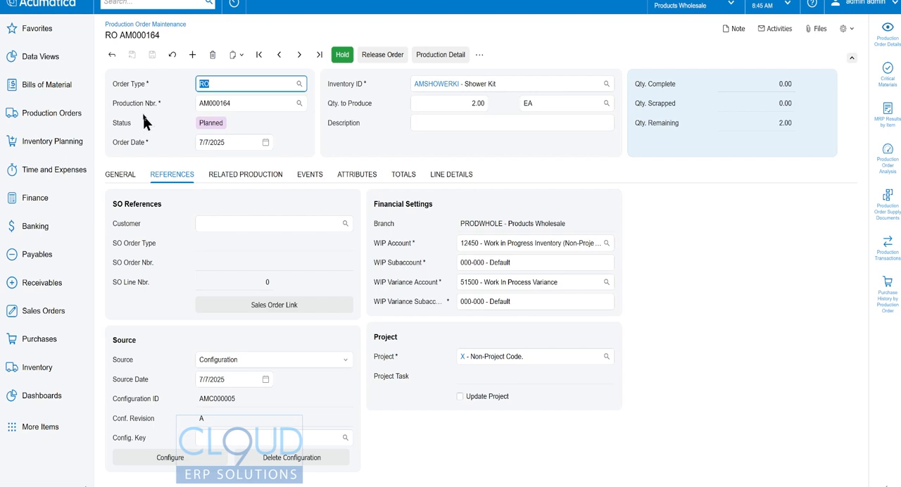
Examine the Prepare, Cutting and Final Assembly operations in the production order's details.
left_click(887, 37)
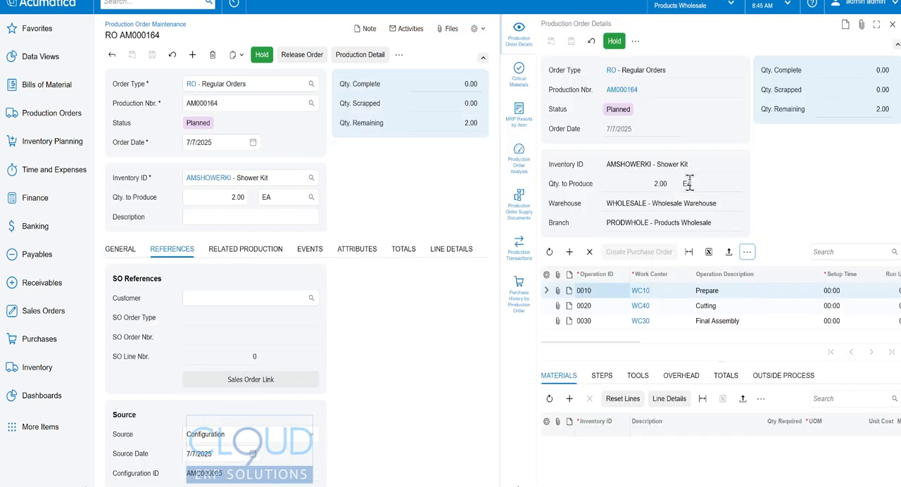
left_click(717, 305)
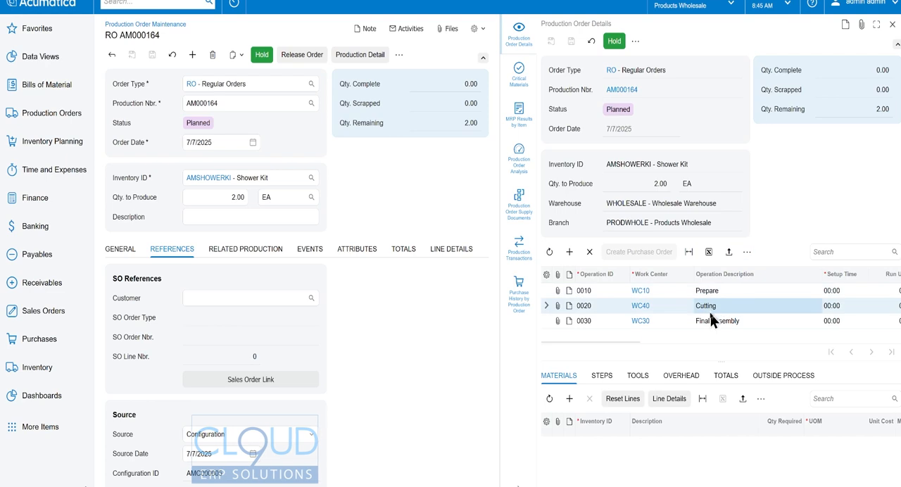
left_click(709, 320)
left_click(710, 289)
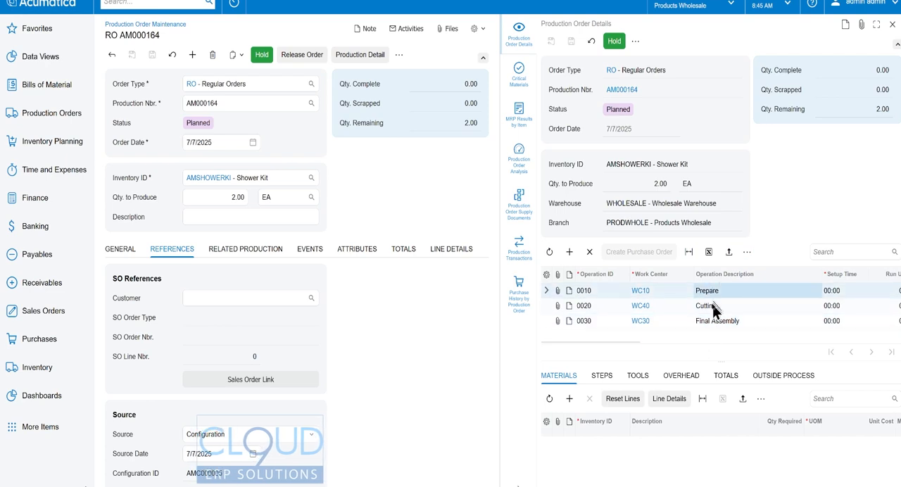
left_click(711, 305)
left_click(713, 321)
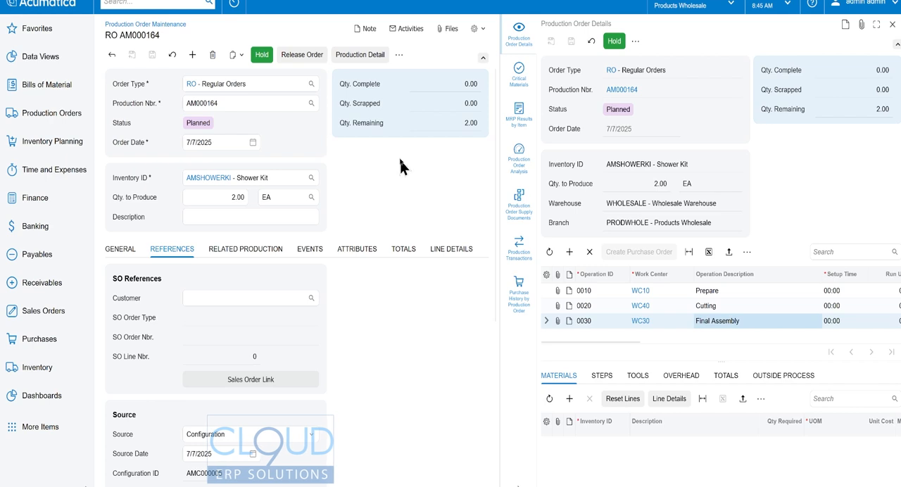
Close the order details, release the production order and create a move transaction from it.
left_click(891, 25)
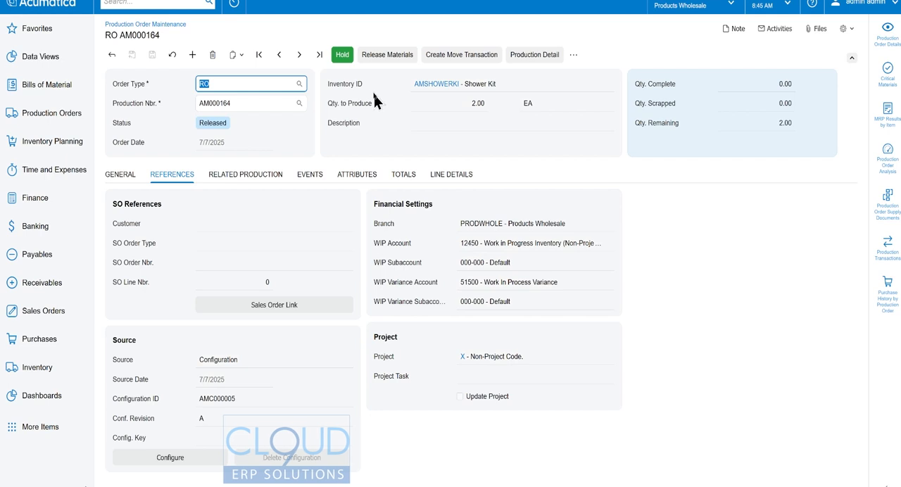
left_click(471, 62)
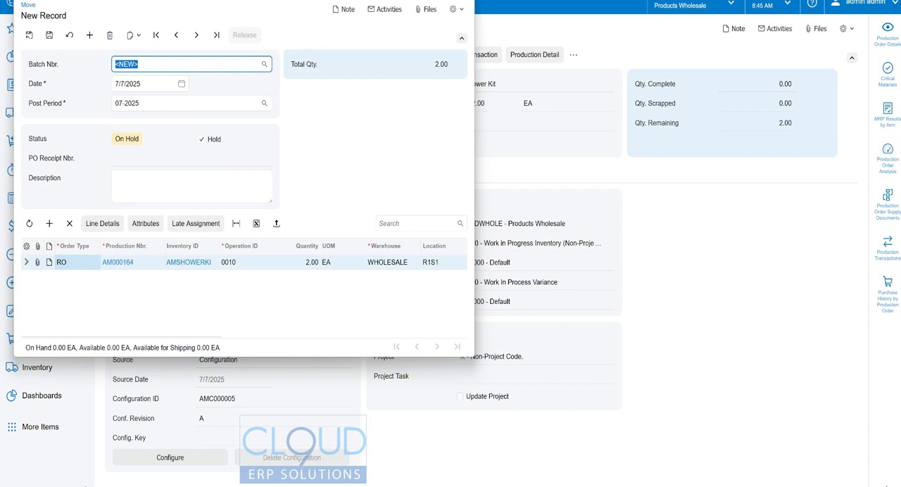
left_click(440, 1)
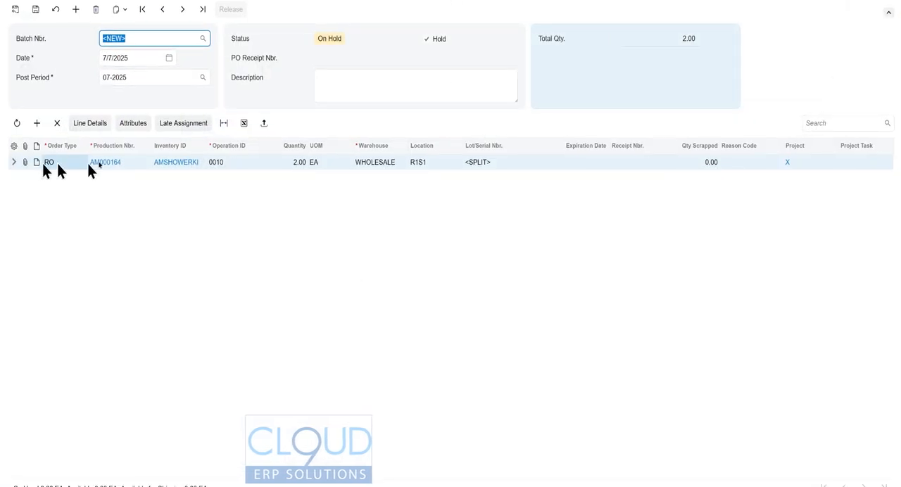
Set the move line's operation to 0030, Final Assembly, and save the transaction.
left_click(238, 163)
left_click(267, 162)
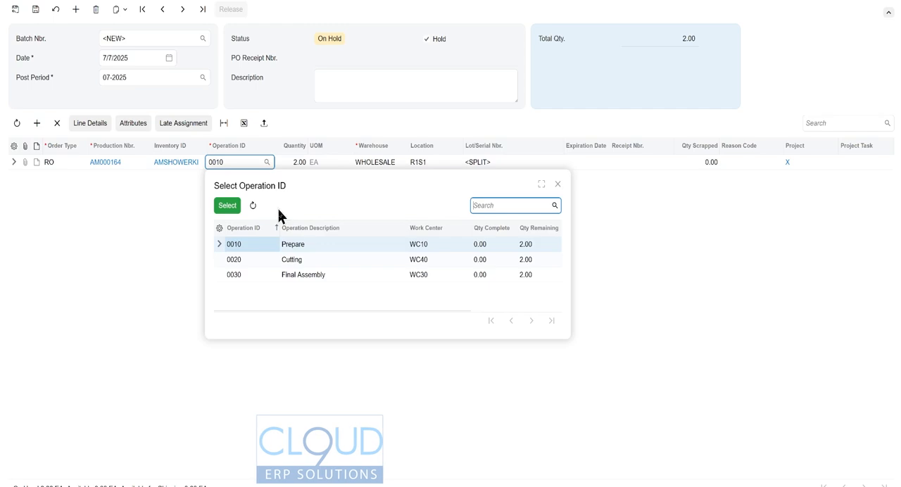
double_click(239, 275)
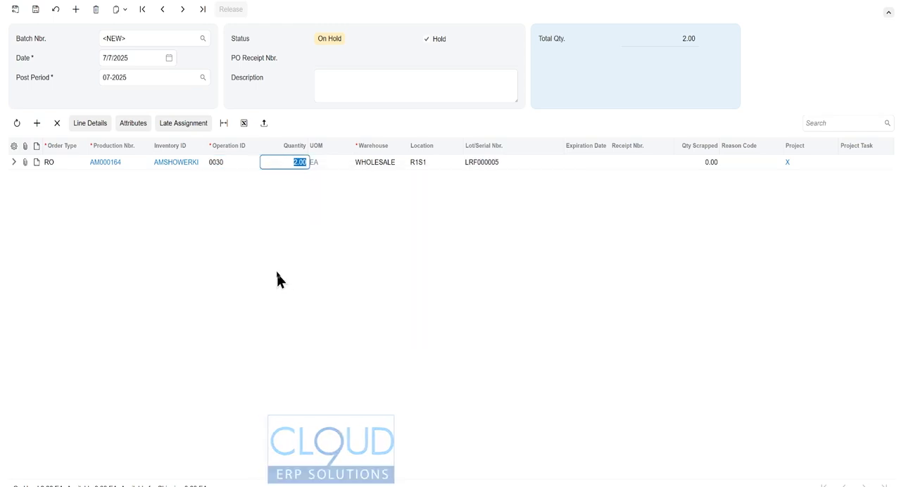
key("Tab")
key("Tab")
key("Tab")
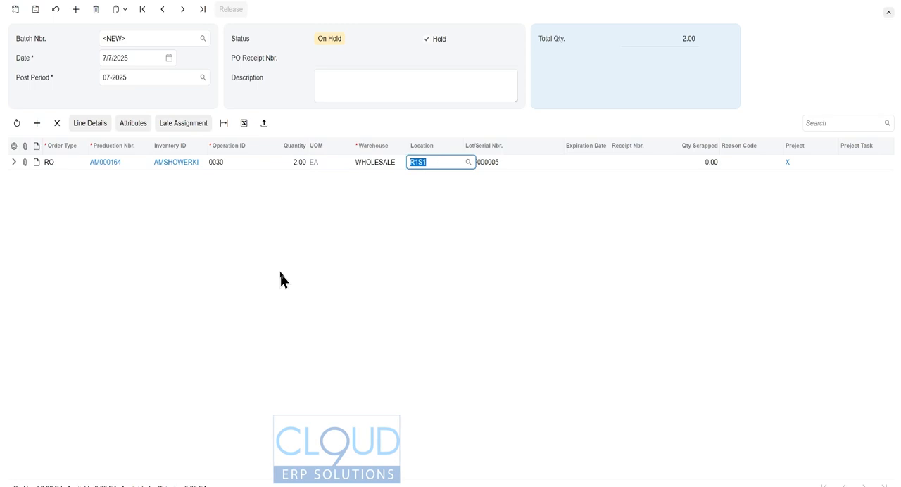
key("ctrl+s")
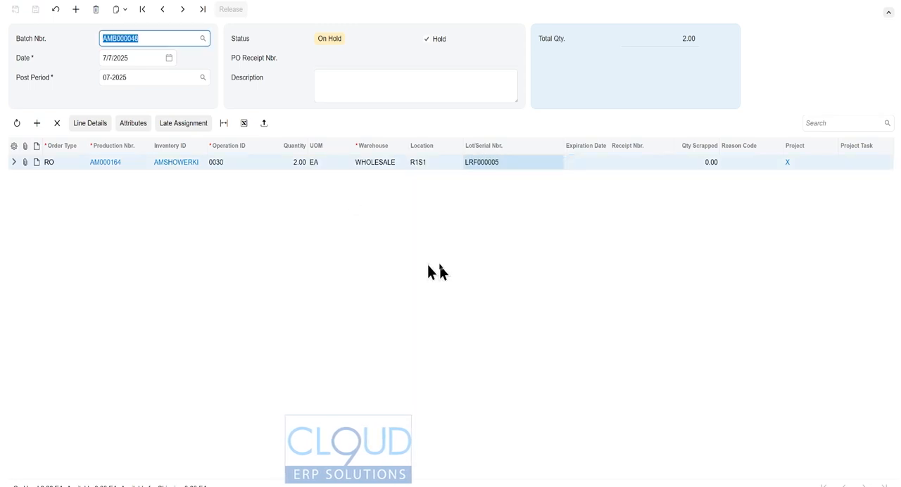
In the move line's details, set the lot attributes BATH to 48X48 and COLOR to Grey.
left_click(90, 124)
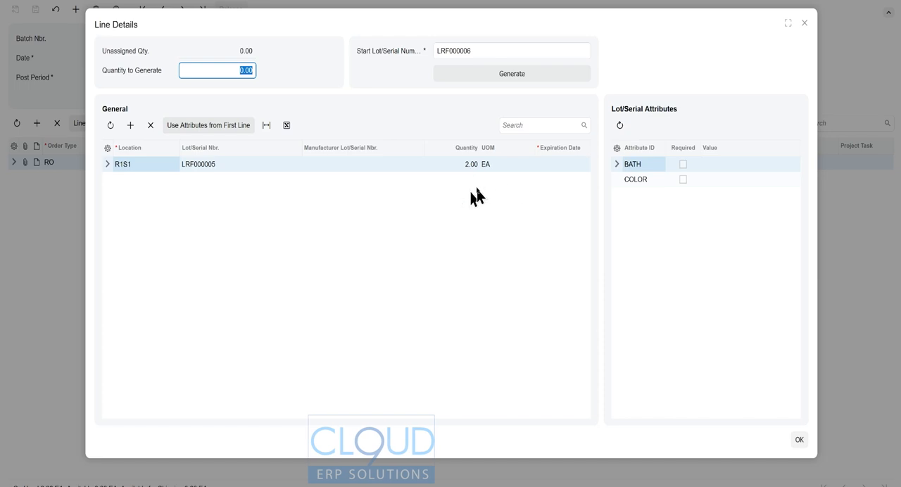
left_click(728, 168)
left_click(737, 164)
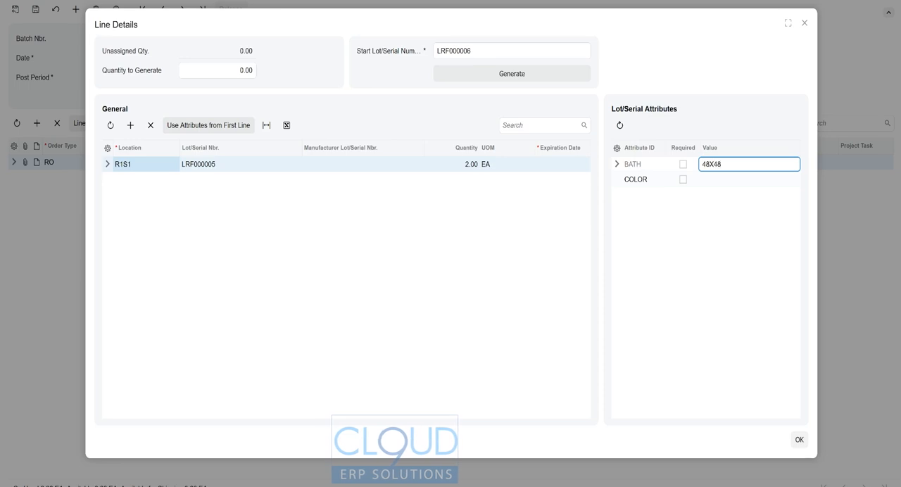
left_click(732, 179)
left_click(730, 181)
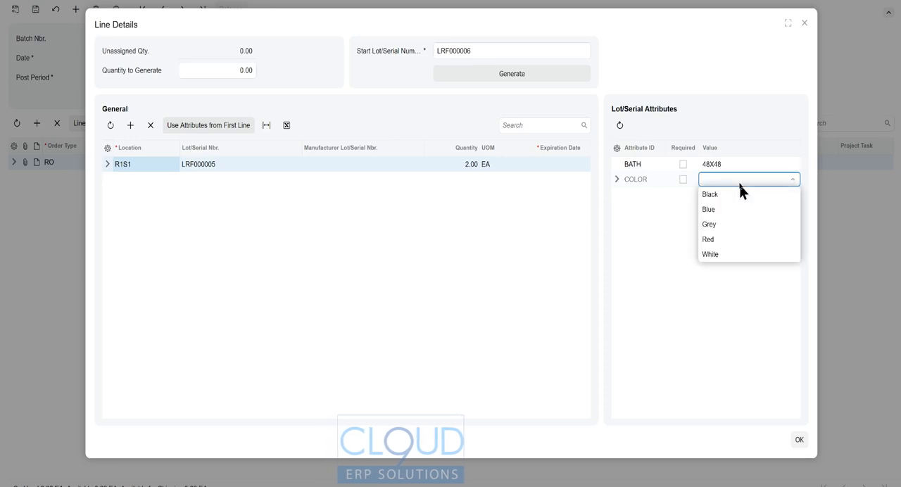
left_click(720, 224)
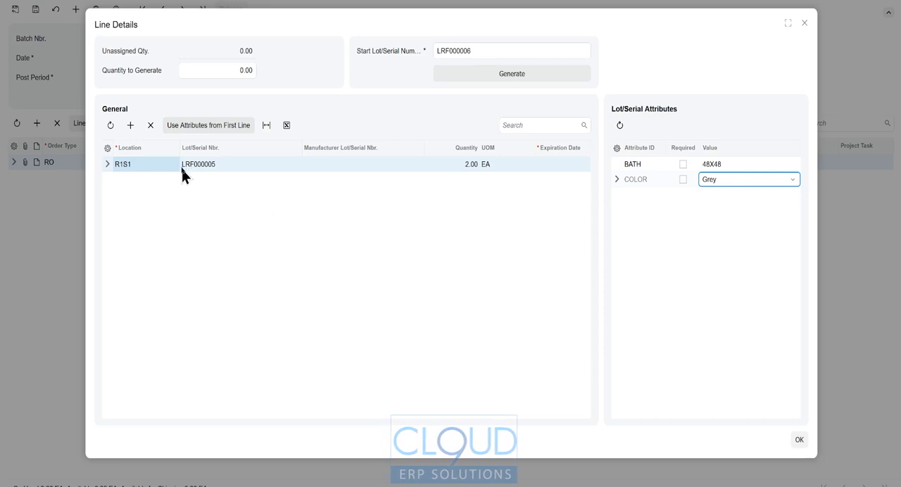
left_click(798, 439)
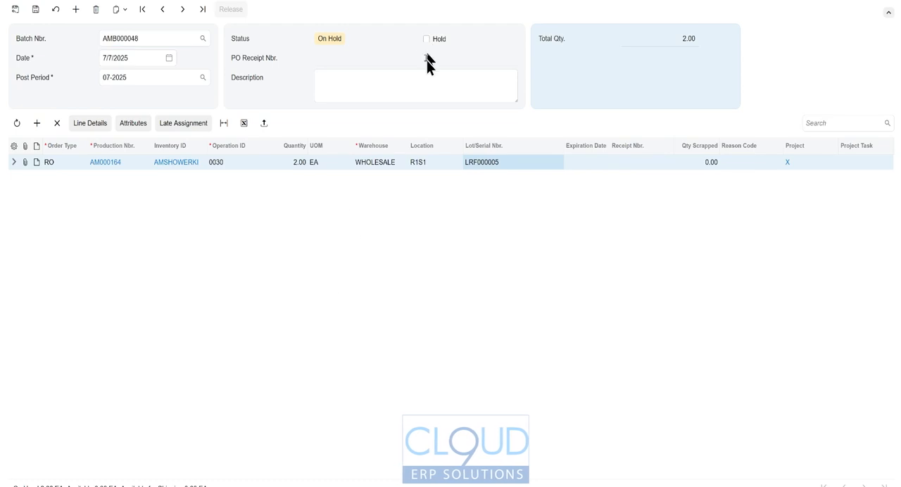
Take the move transaction off hold, release it and return to the production order.
left_click(231, 9)
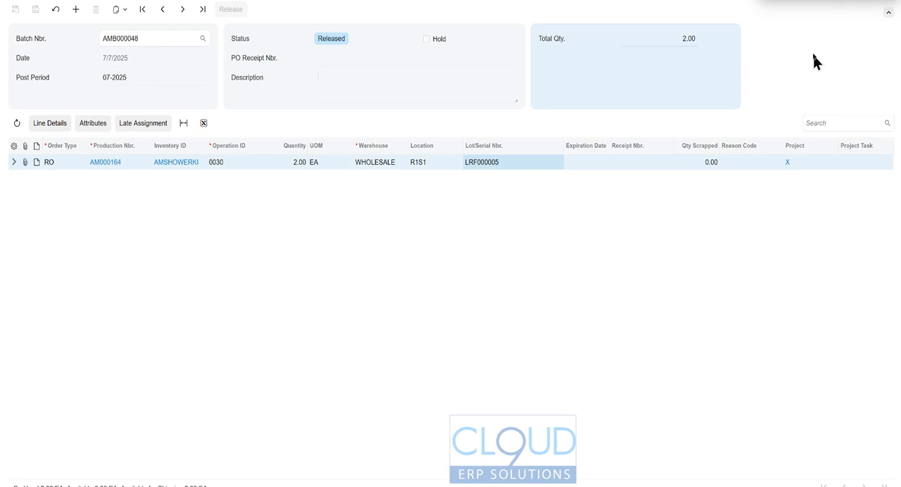
left_click(888, 1)
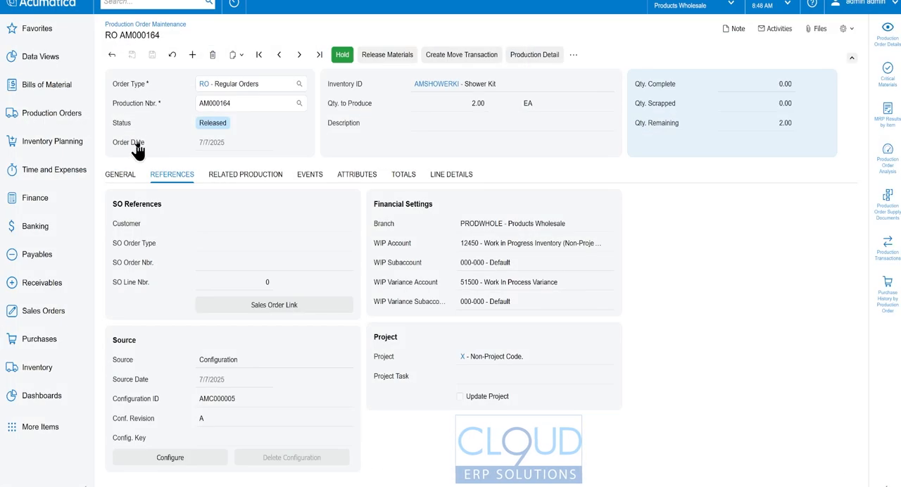
Search the Lot/Serial Details list for SHOWER and open the AMSHOWERKI lot record.
left_click(141, 2)
type("LOT")
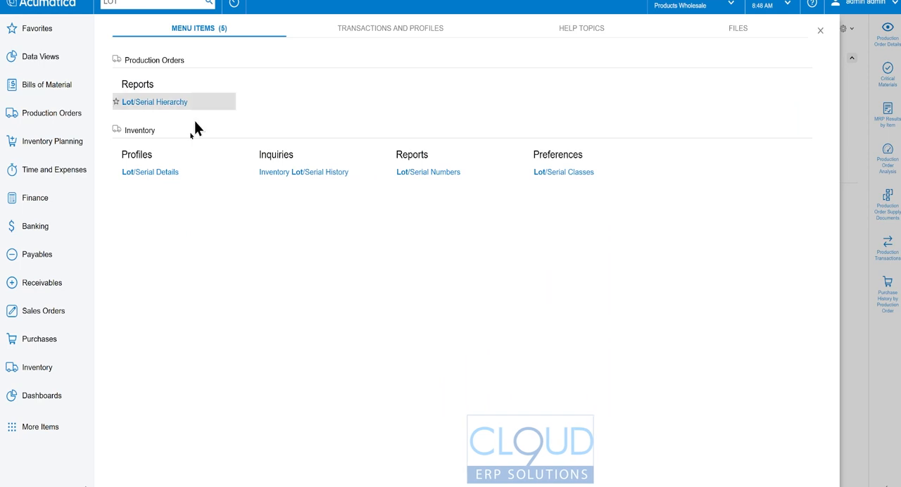
left_click(173, 172)
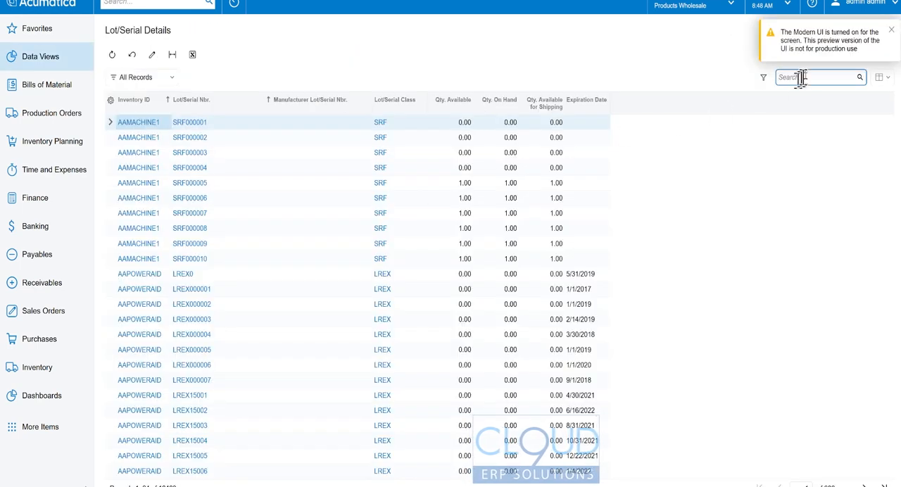
left_click(807, 76)
type("SHOWER")
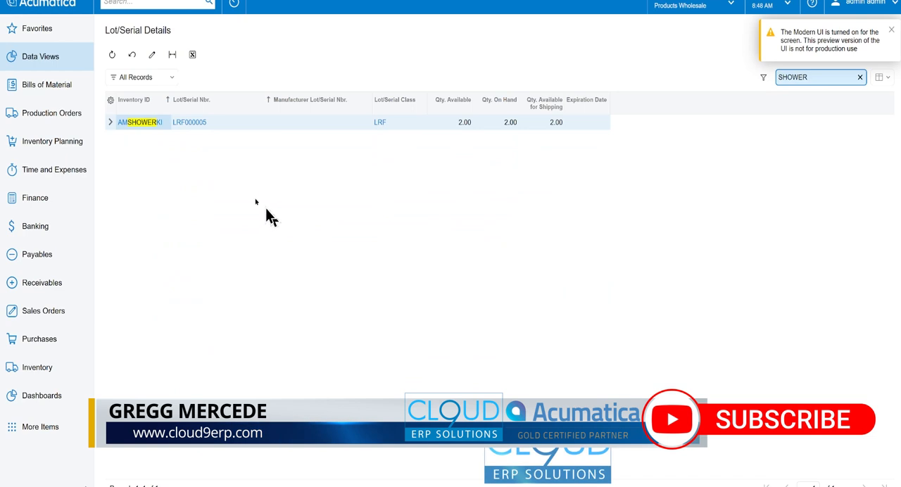
left_click(140, 125)
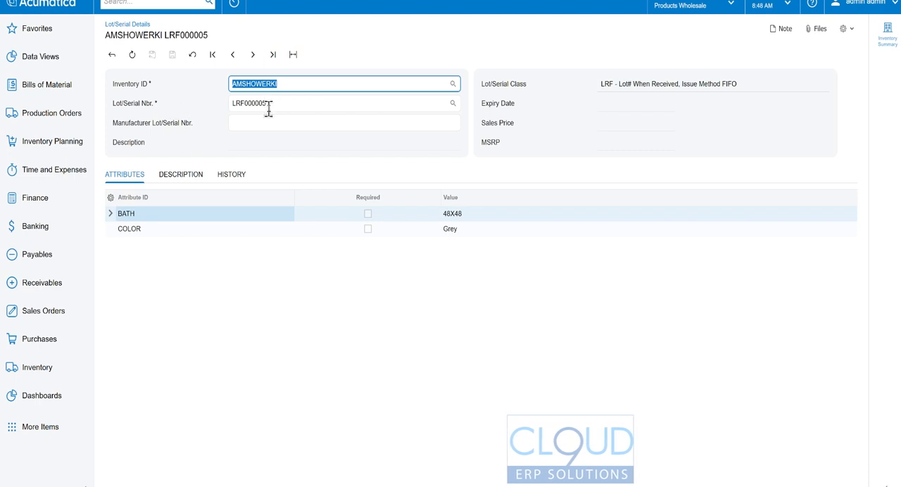
Examine the lot's BATH and COLOR attribute values and its transaction history.
left_click(457, 221)
left_click(452, 232)
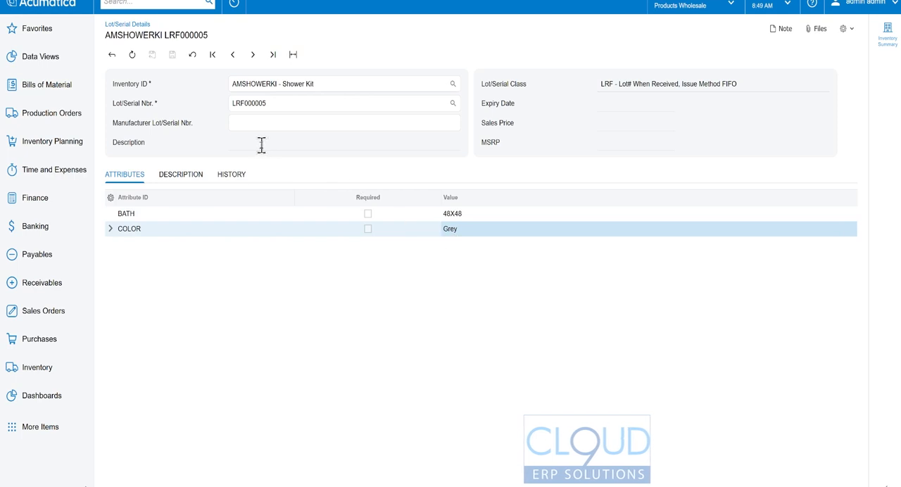
left_click(240, 177)
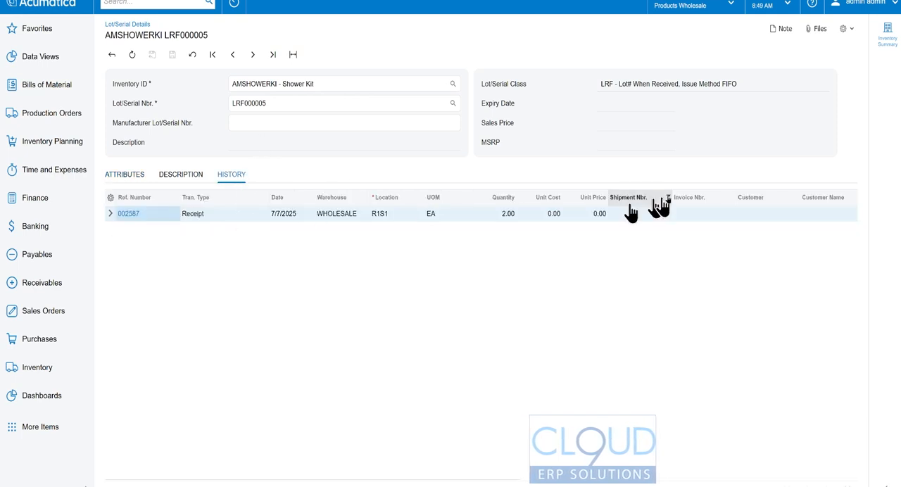
left_click(137, 178)
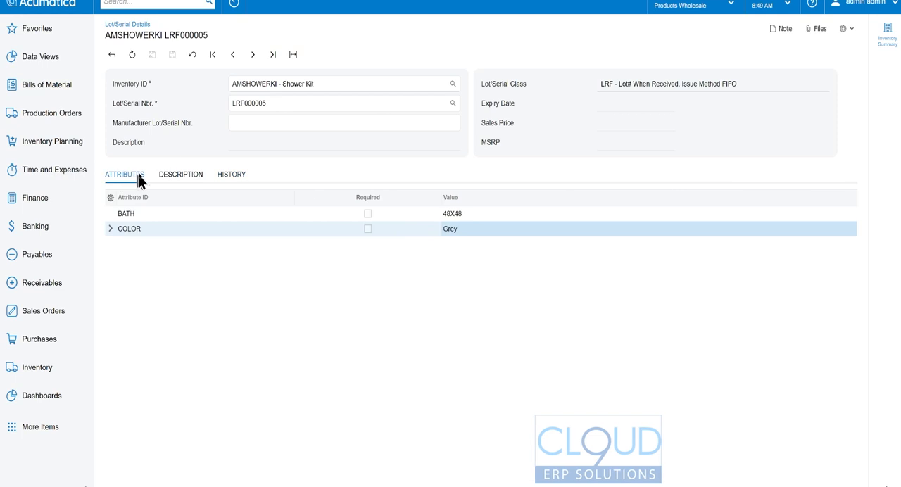
Create a new sales order for the customer USA Bartending School.
left_click(63, 310)
left_click(158, 82)
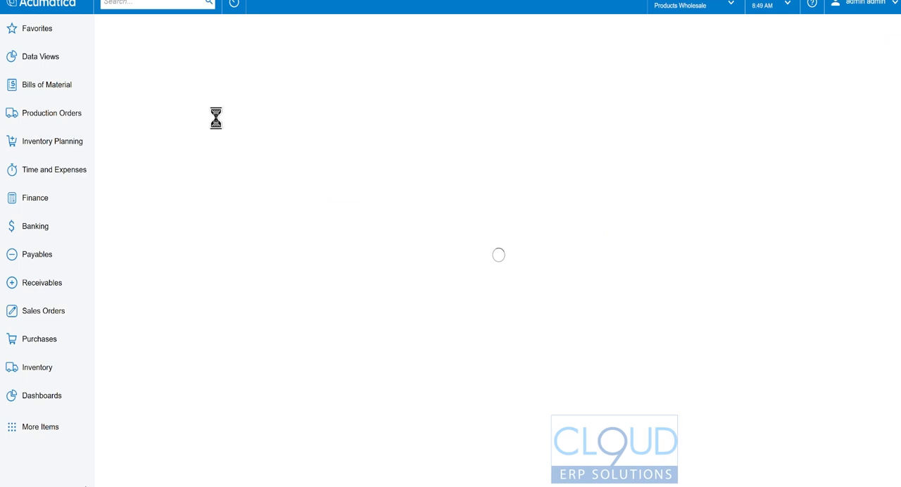
left_click(434, 85)
type("BAR")
key("Tab")
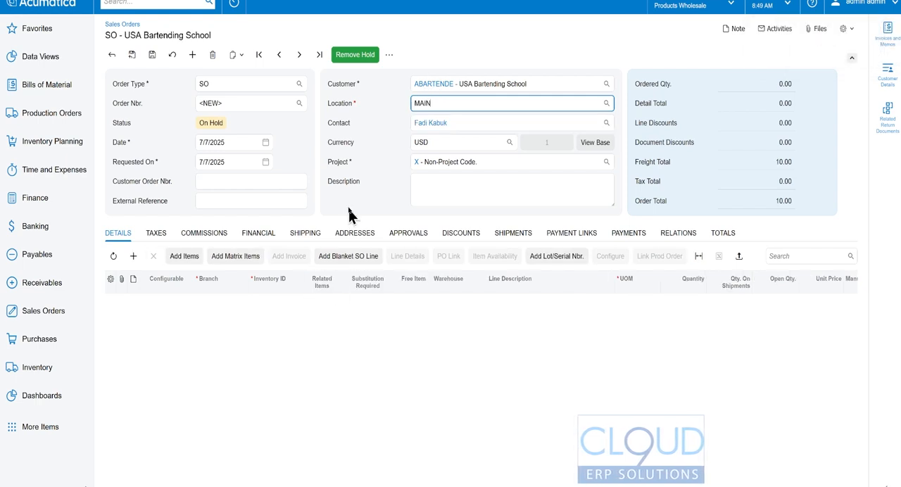
Open the lot/serial number selection for the order and filter it to the inventory item AMSHOWERKI.
left_click(556, 256)
left_click(285, 112)
type("SHOWER")
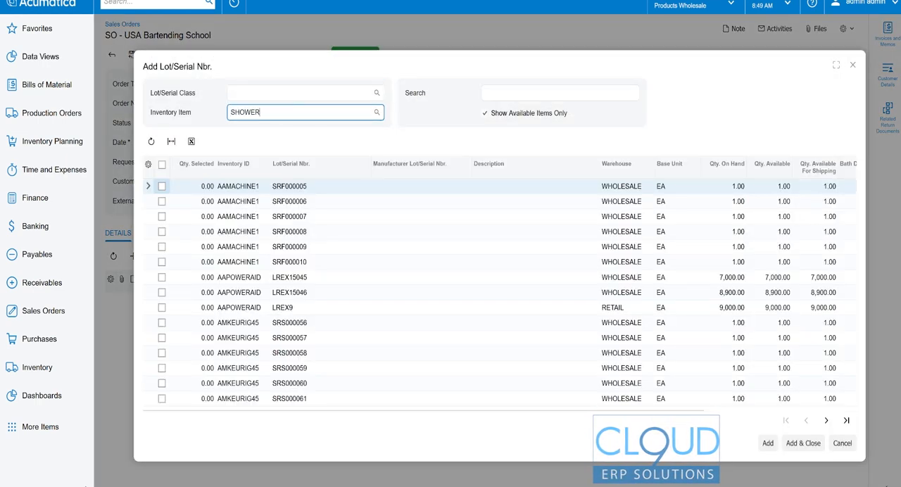
left_click(296, 134)
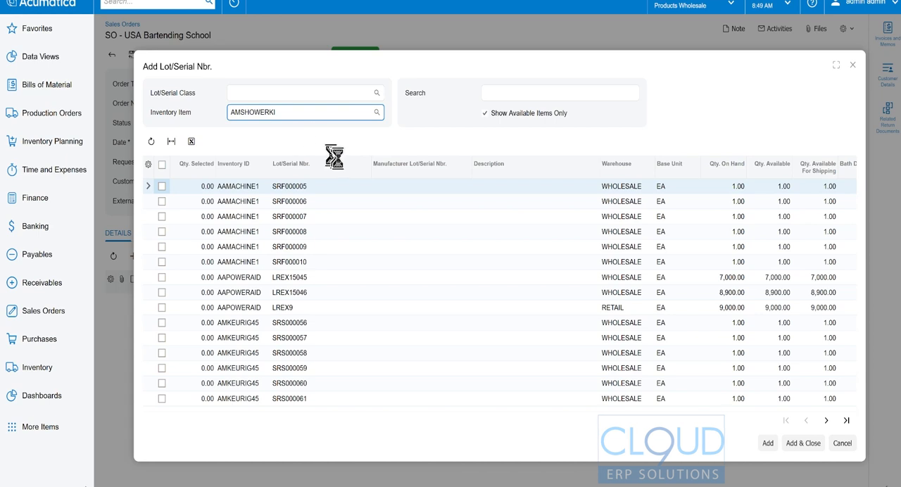
Examine the Bath Dimension and Color attribute values of the available Shower Kit lot.
left_click(534, 408)
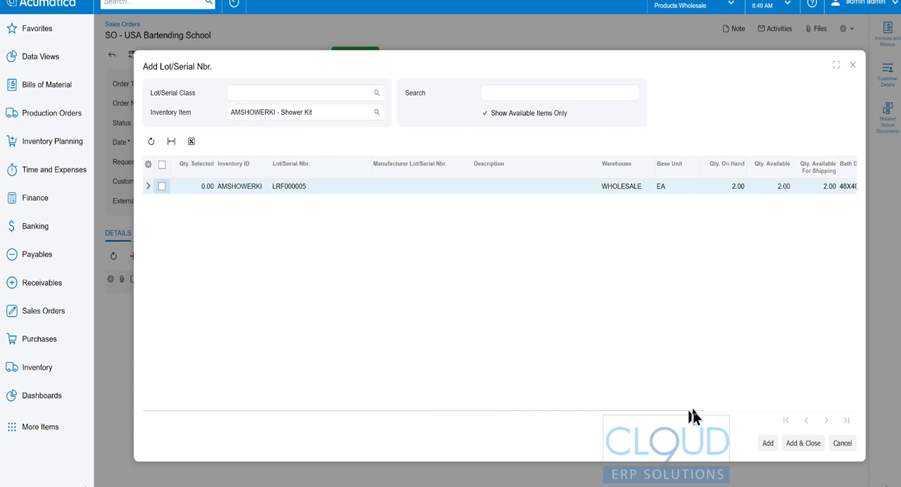
left_click_drag(636, 409, 736, 416)
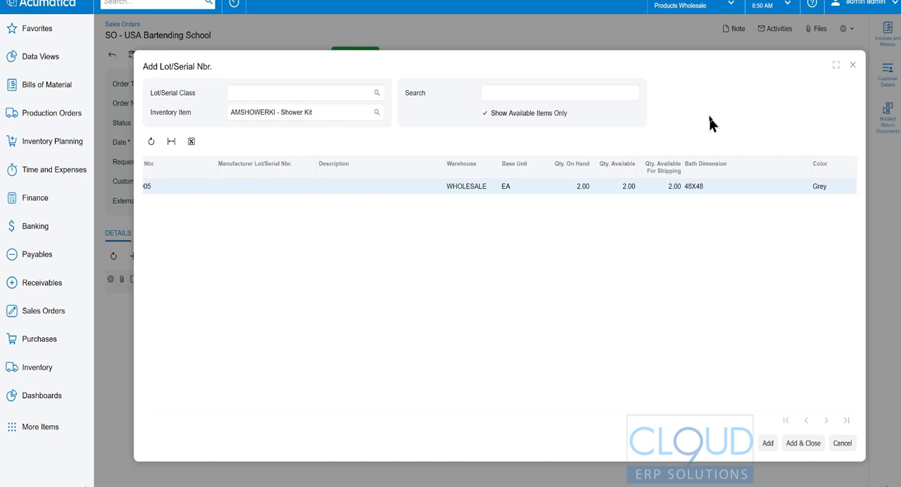
left_click(705, 187)
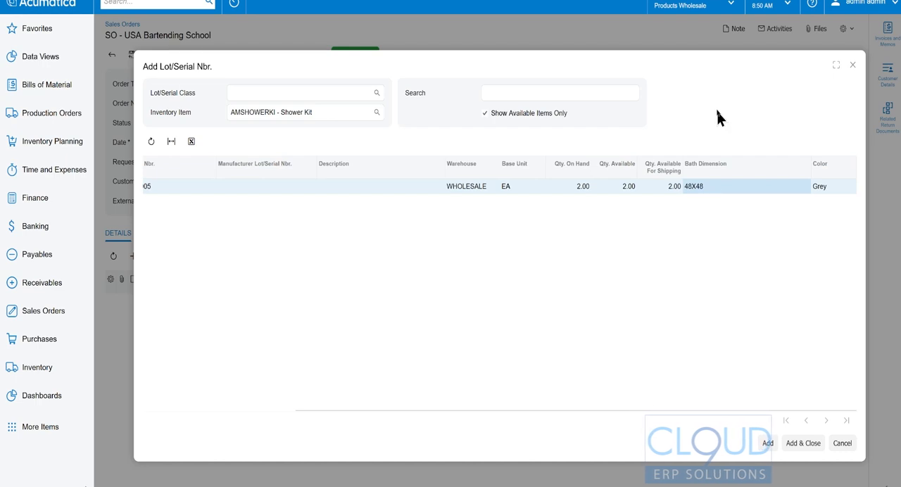
left_click(816, 185)
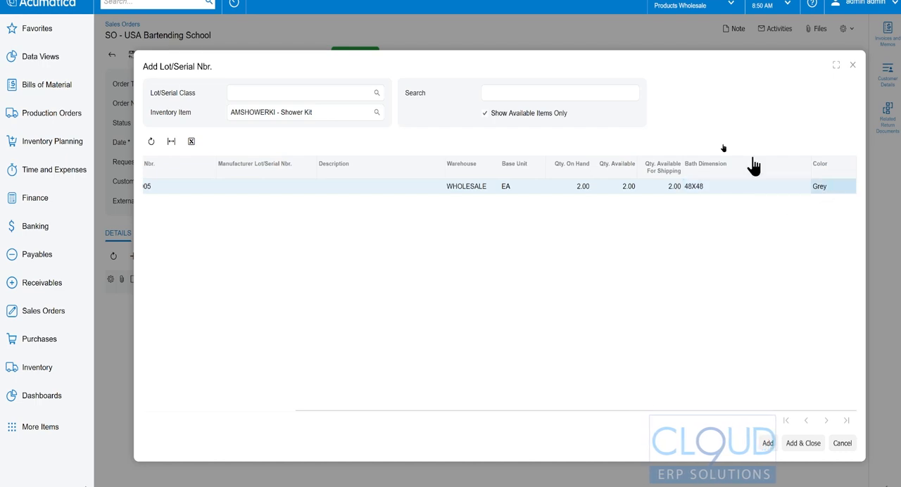
Select lot LRF000005 of the Shower Kit, add it to the sales order and save the order.
left_click_drag(424, 409, 183, 184)
left_click_drag(313, 418, 162, 418)
left_click(161, 186)
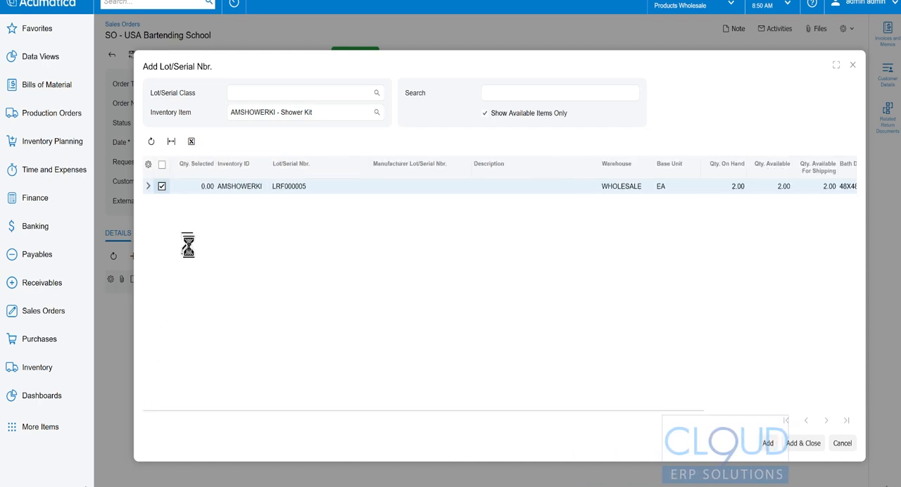
left_click(802, 443)
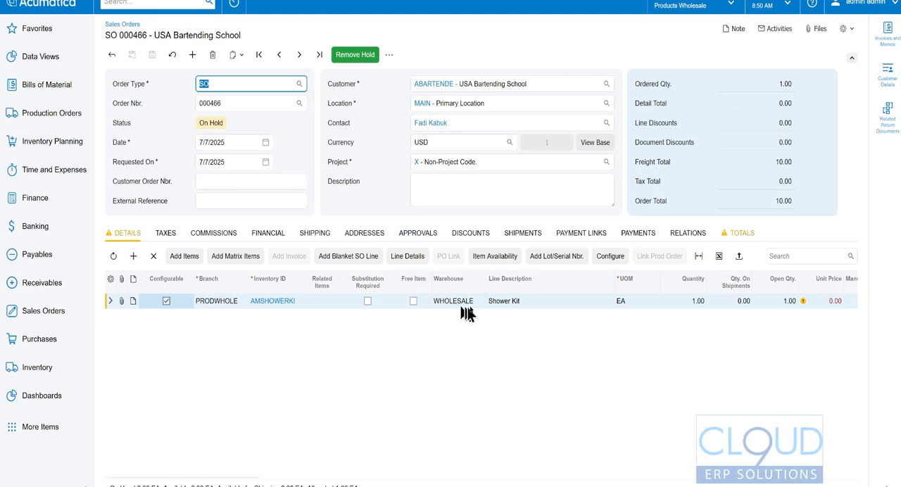
Return to the Shower Kit production order and review its general production and scheduling settings.
left_click_drag(246, 479, 179, 478)
left_click(137, 168)
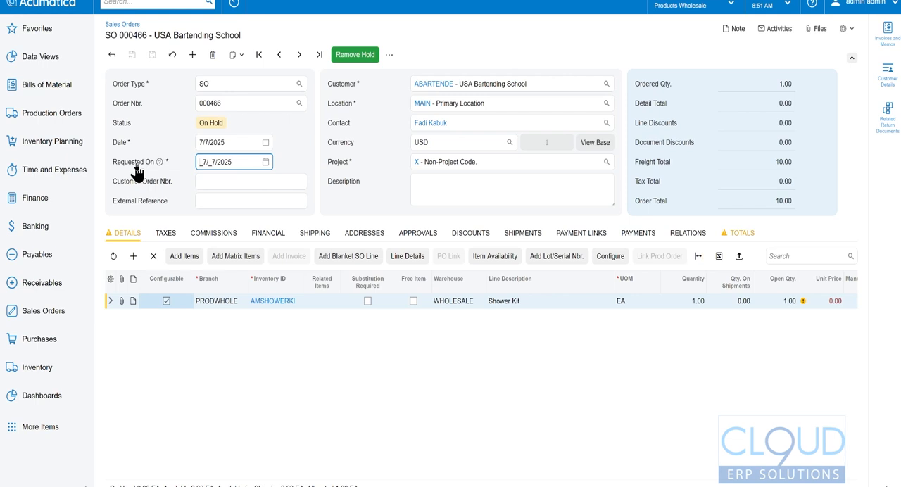
left_click(171, 0)
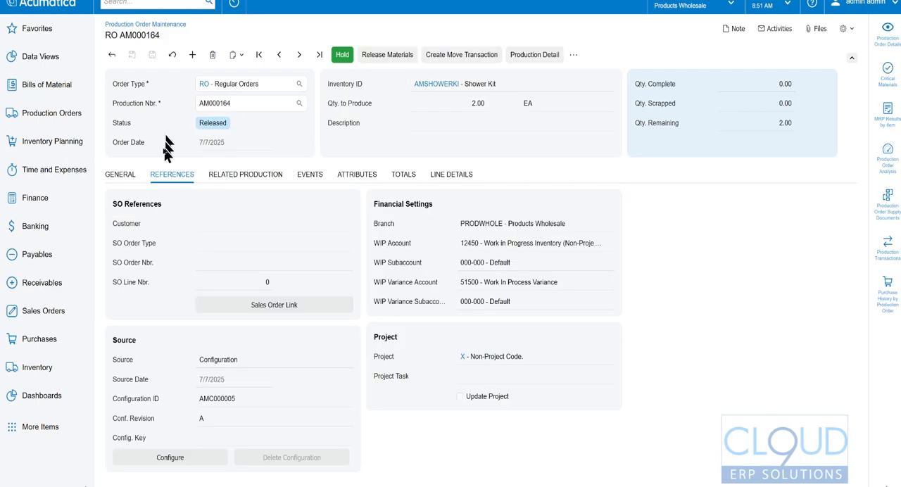
left_click(123, 179)
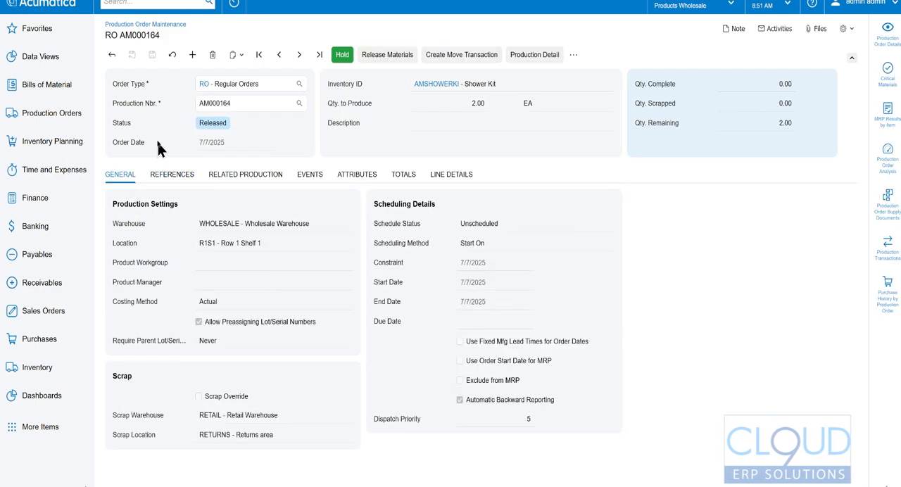